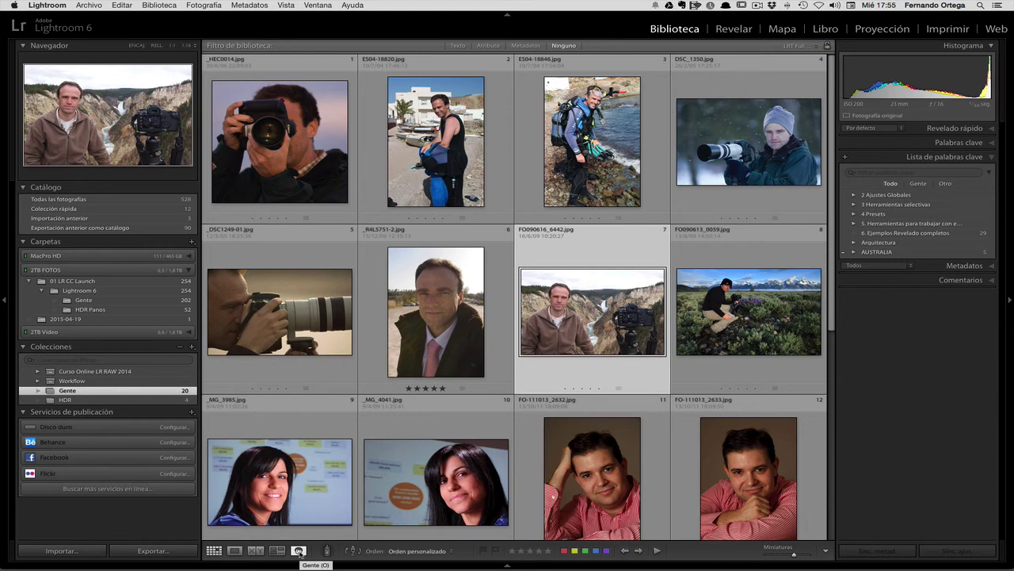
In People view, name the third unnamed face Fernando.
left_click(299, 551)
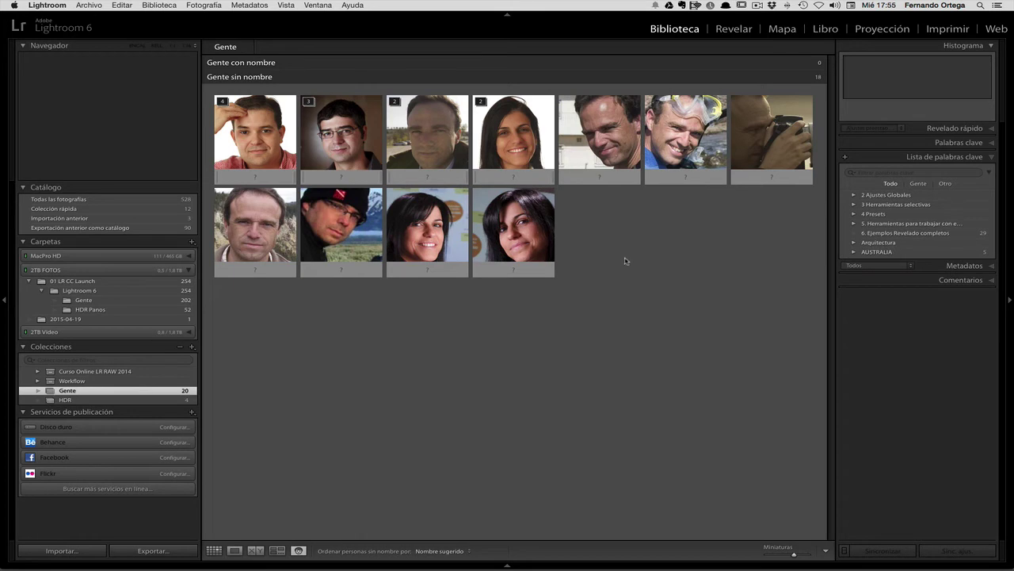
mouse_move(340, 176)
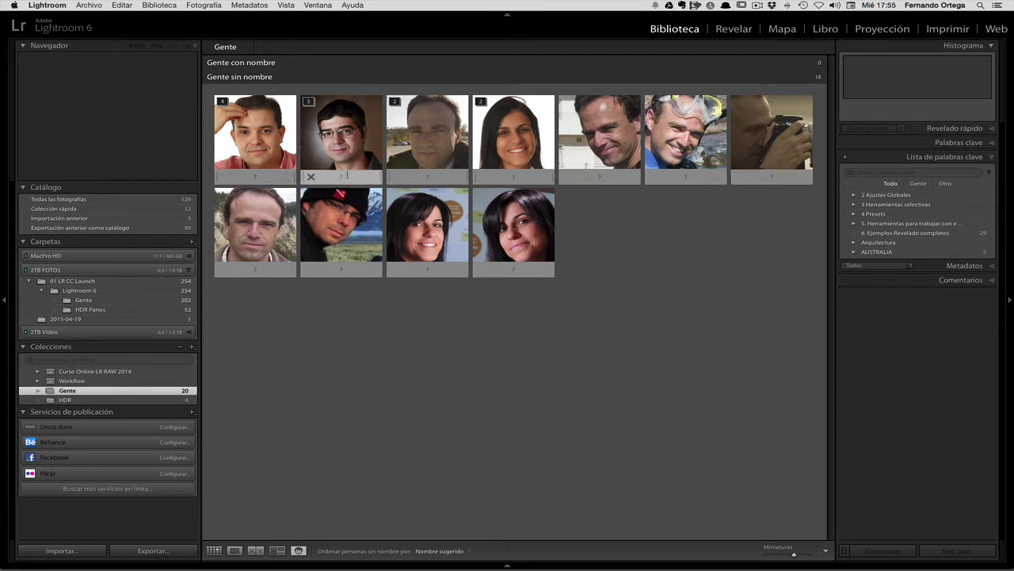
left_click(429, 174)
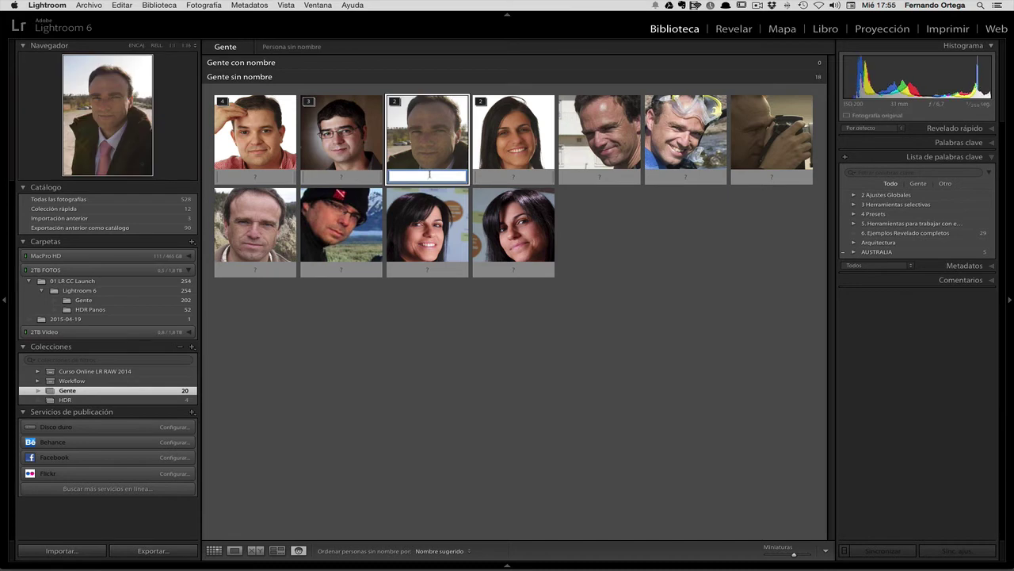
type("Fernando")
key("Return")
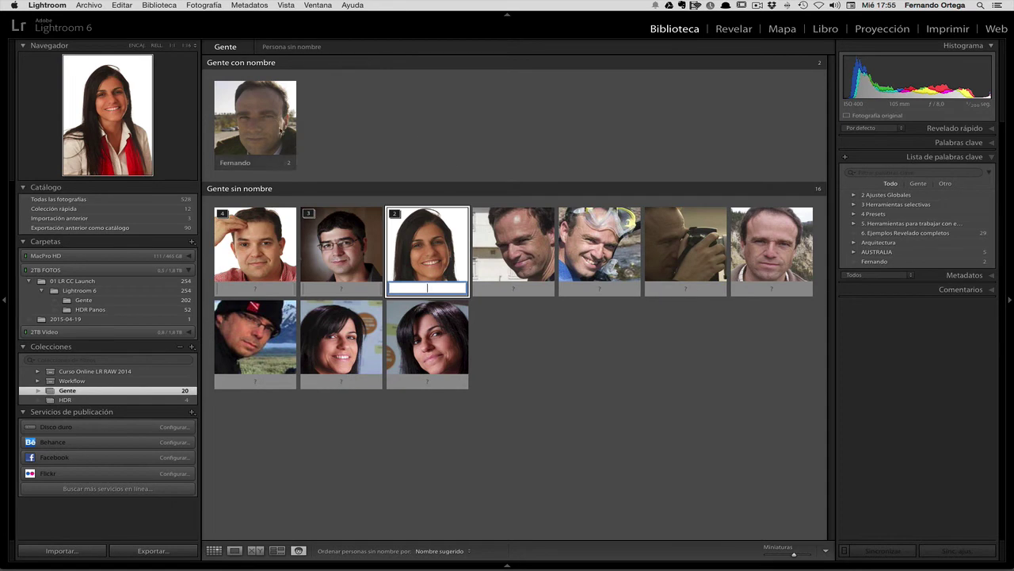
key("Escape")
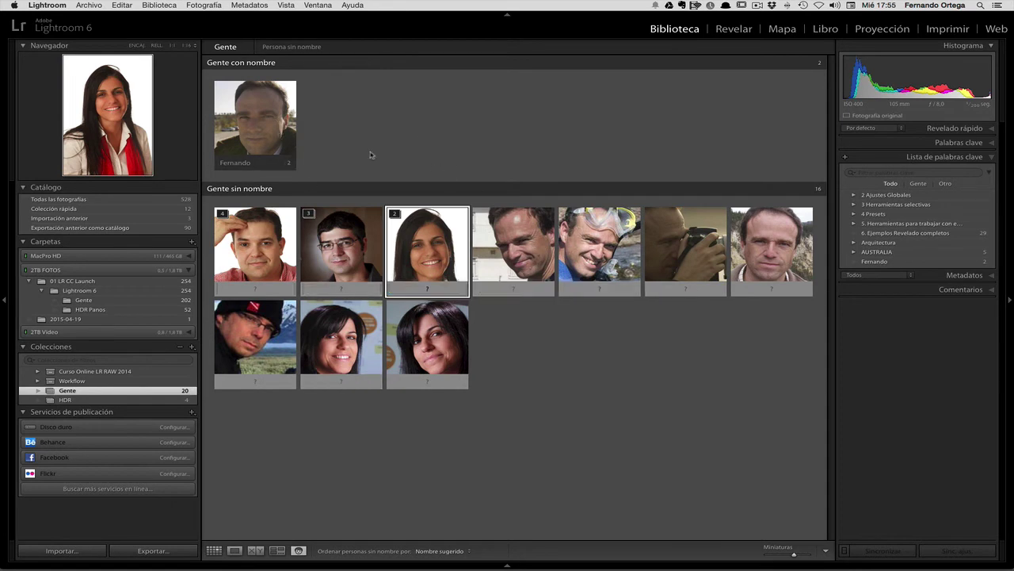
Add two more of Fernando's faces, including the camera face, to his stack.
left_click(504, 247)
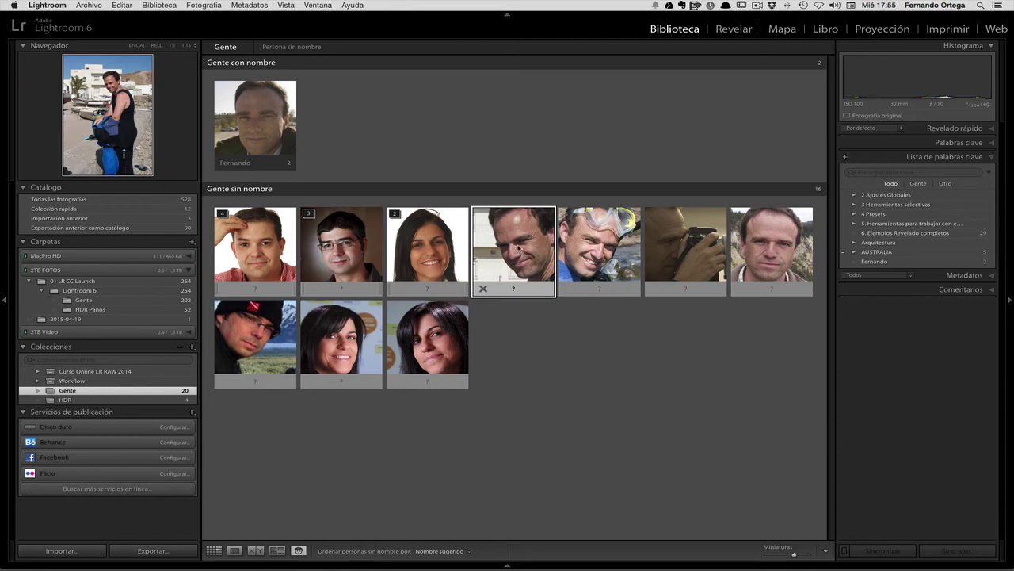
left_click_drag(517, 247, 255, 127)
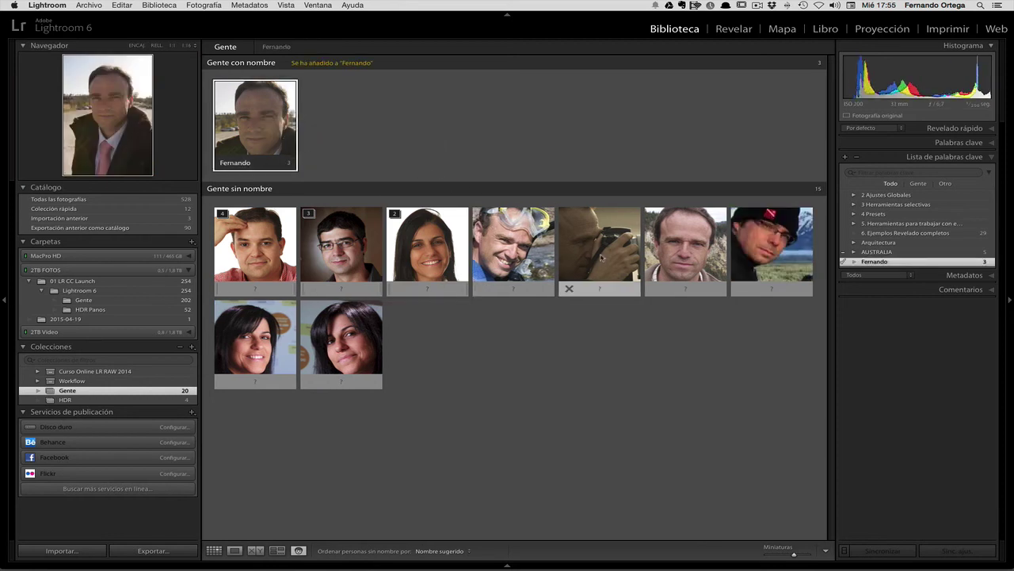
left_click_drag(600, 258, 252, 122)
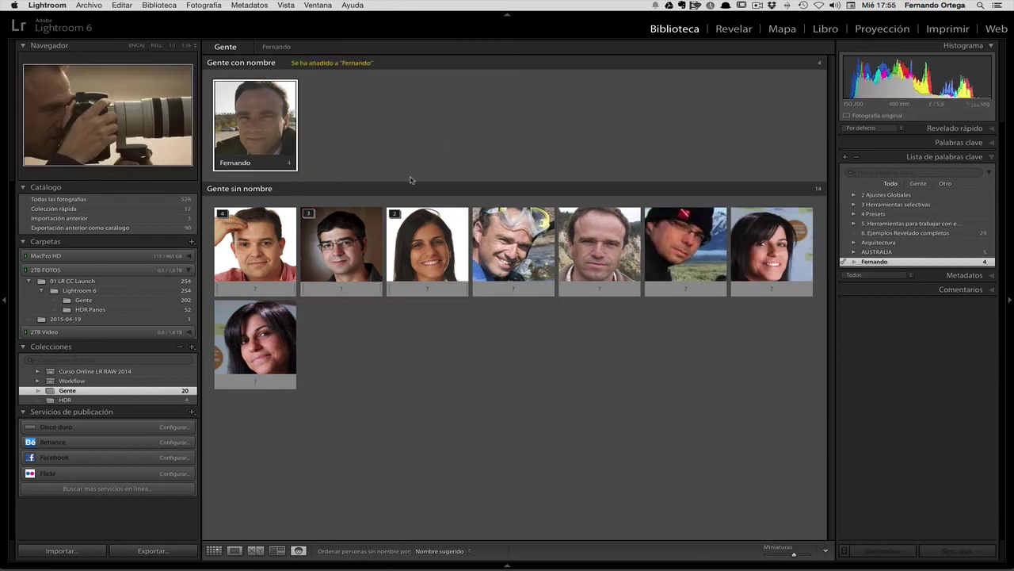
Mark the man's face in the canyon photo as a face region named Fernando.
double_click(599, 246)
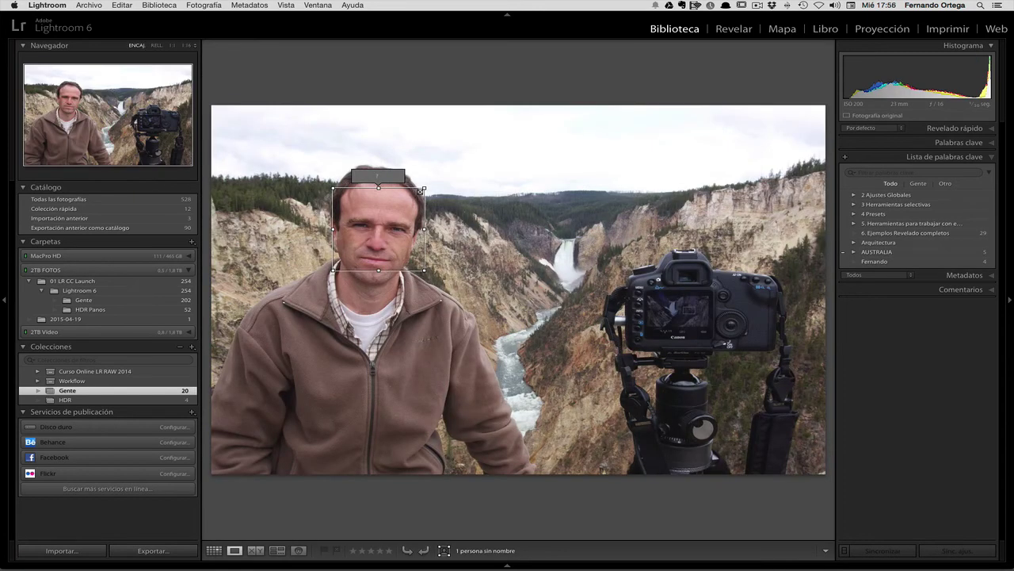
key("g")
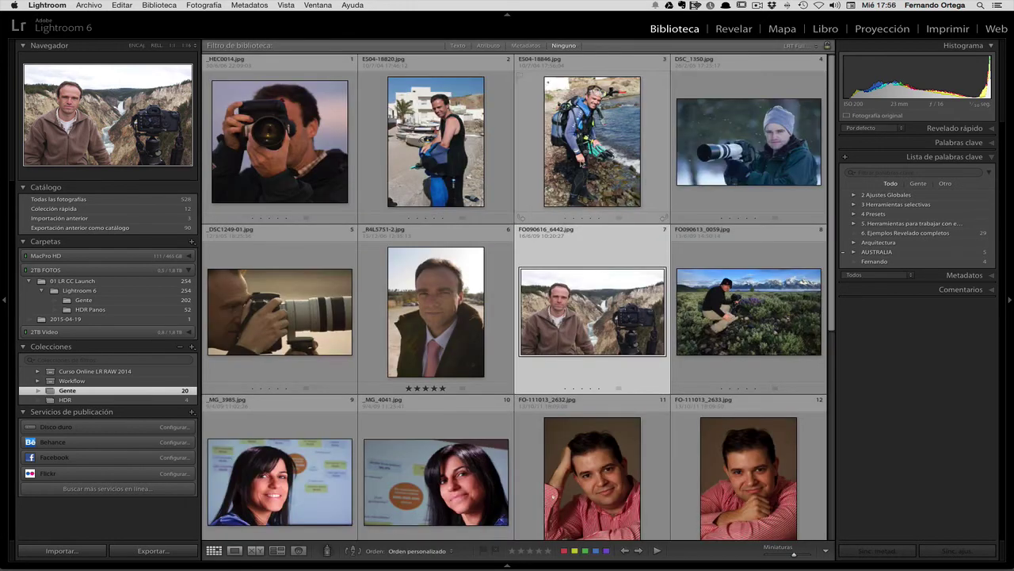
double_click(590, 302)
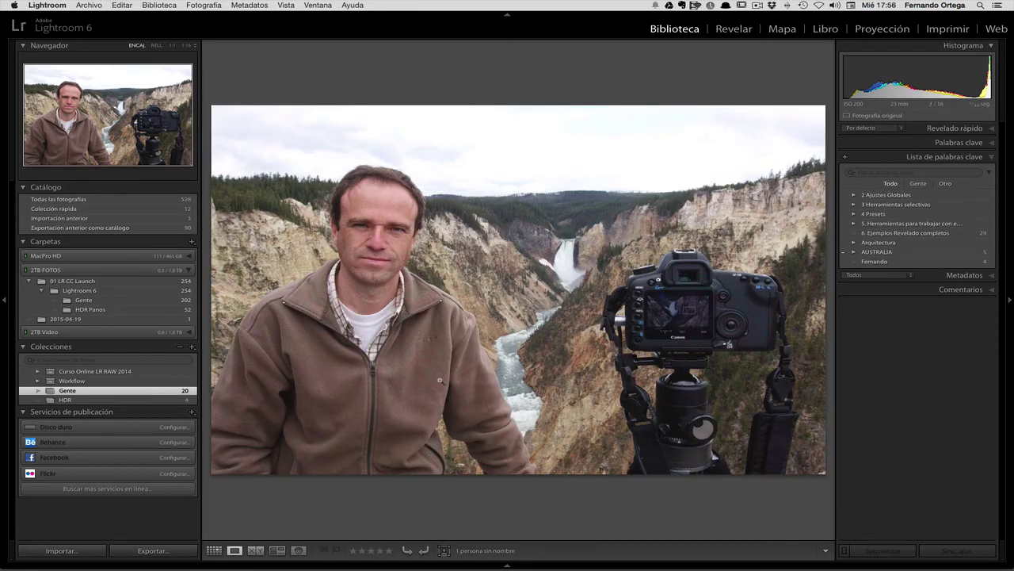
left_click(445, 549)
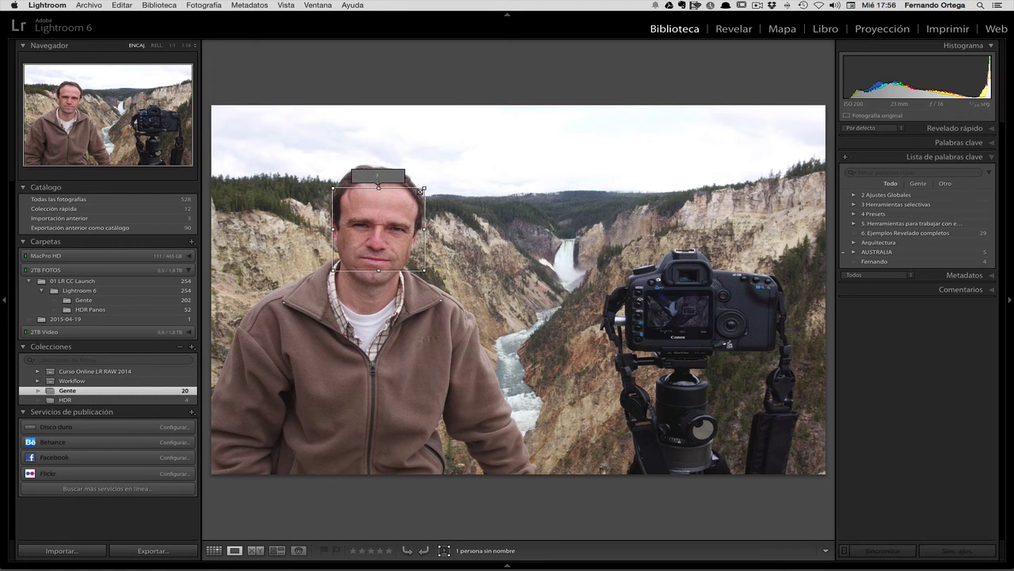
left_click(387, 176)
type("Fernando")
key("Return")
key("Return")
Add the diver photo's face to Fernando's face group.
left_click(299, 550)
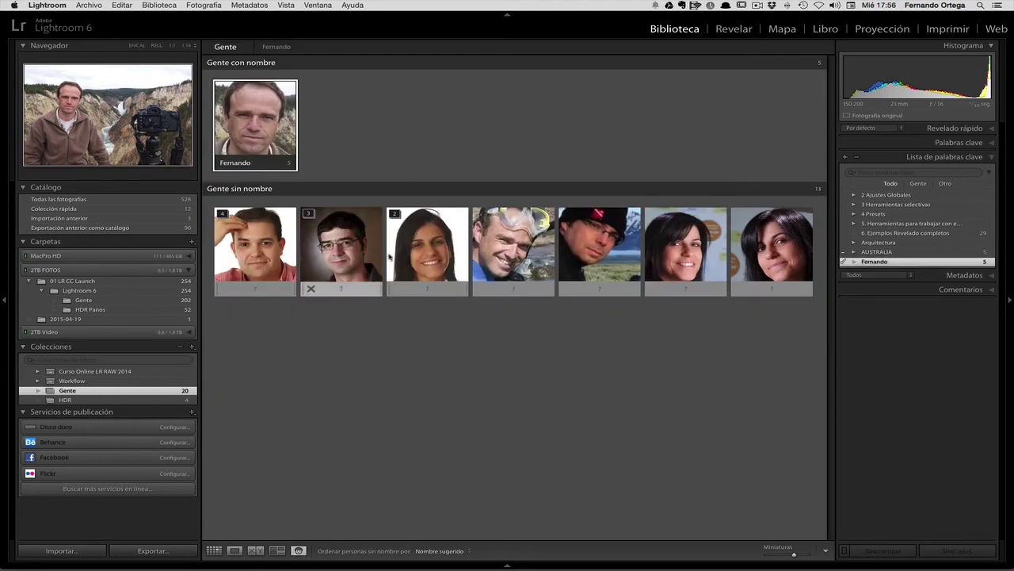
double_click(499, 249)
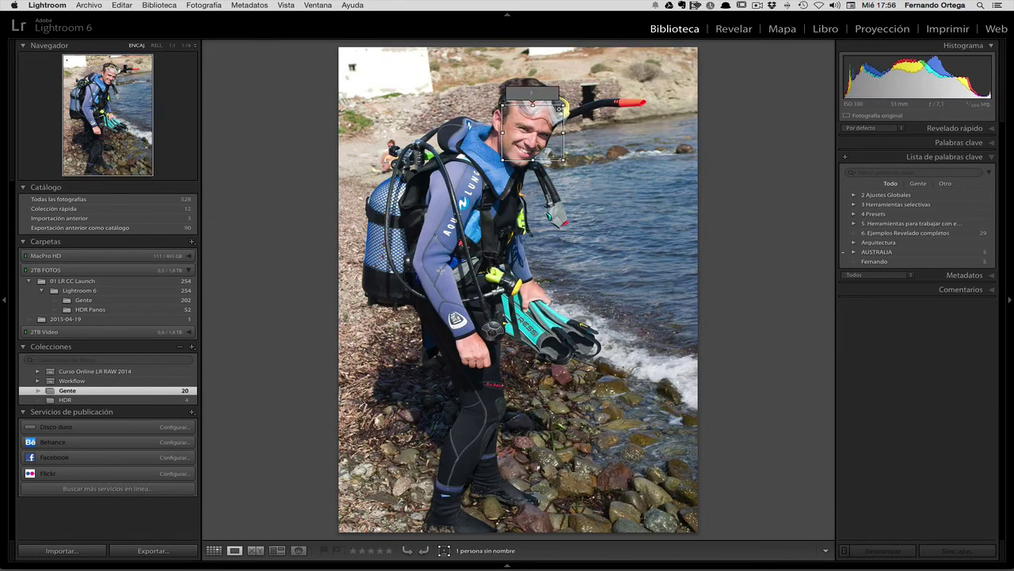
key("g")
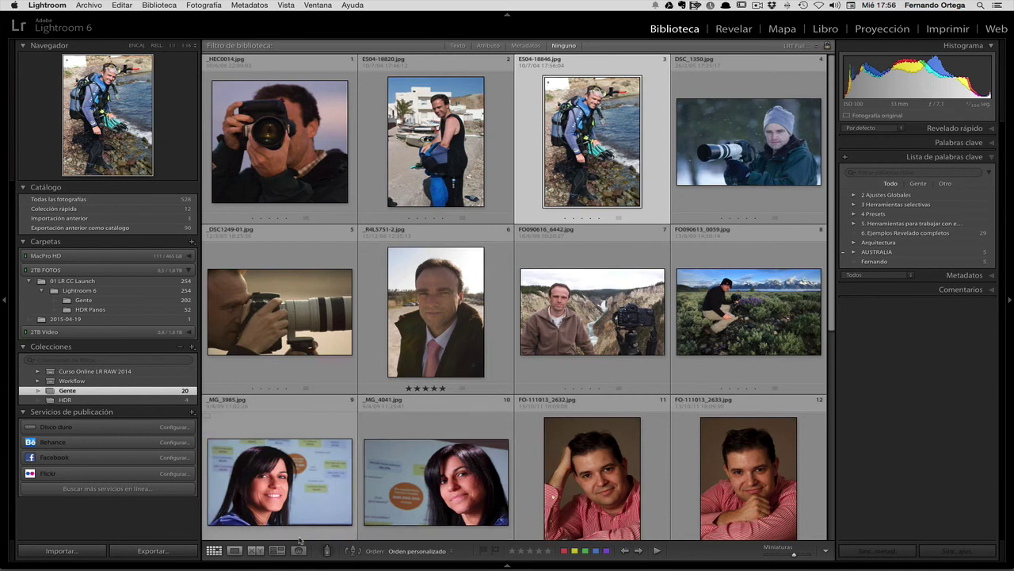
left_click(299, 550)
left_click_drag(500, 237, 255, 127)
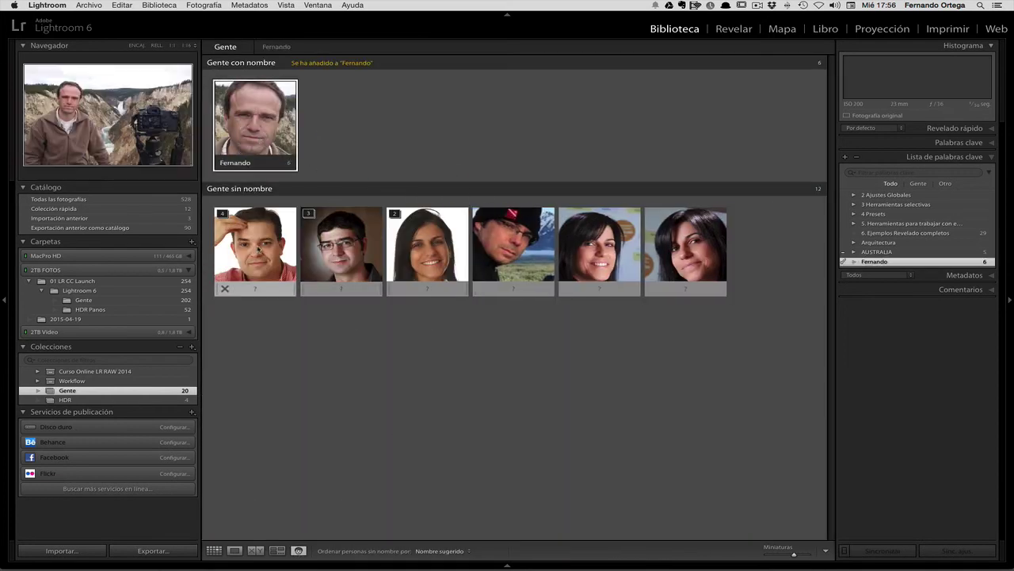
Name the unnamed faces Eduardo, Paco, Gemma and Enrique.
left_click(259, 288)
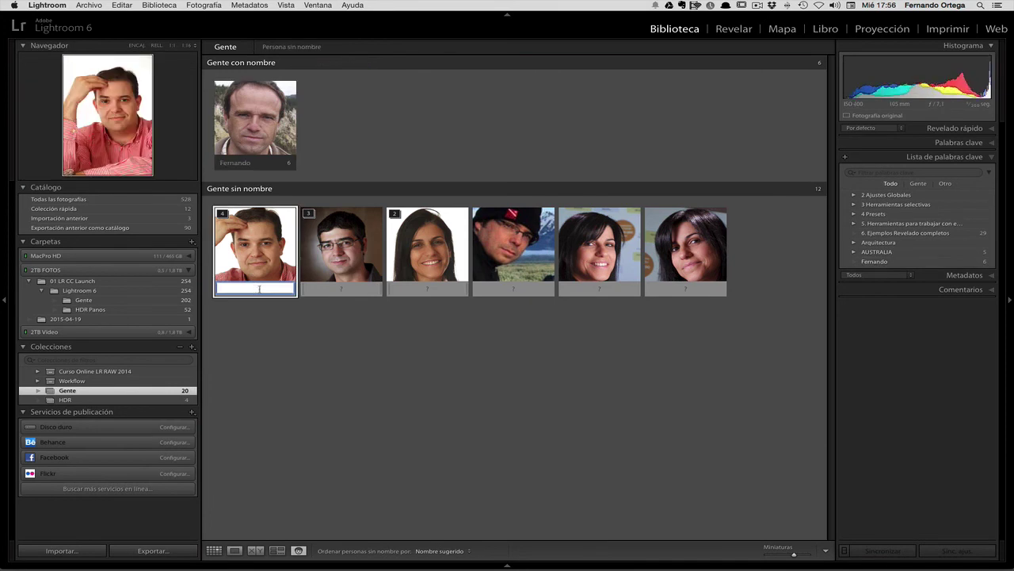
type("Edurado")
key("Return")
type("Paco")
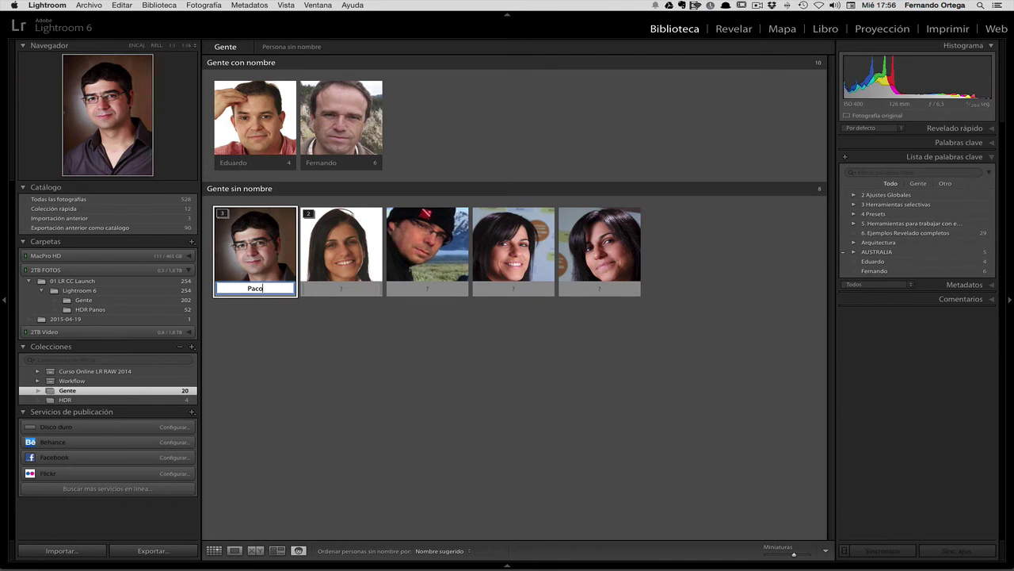
key("Return")
type("Gemma")
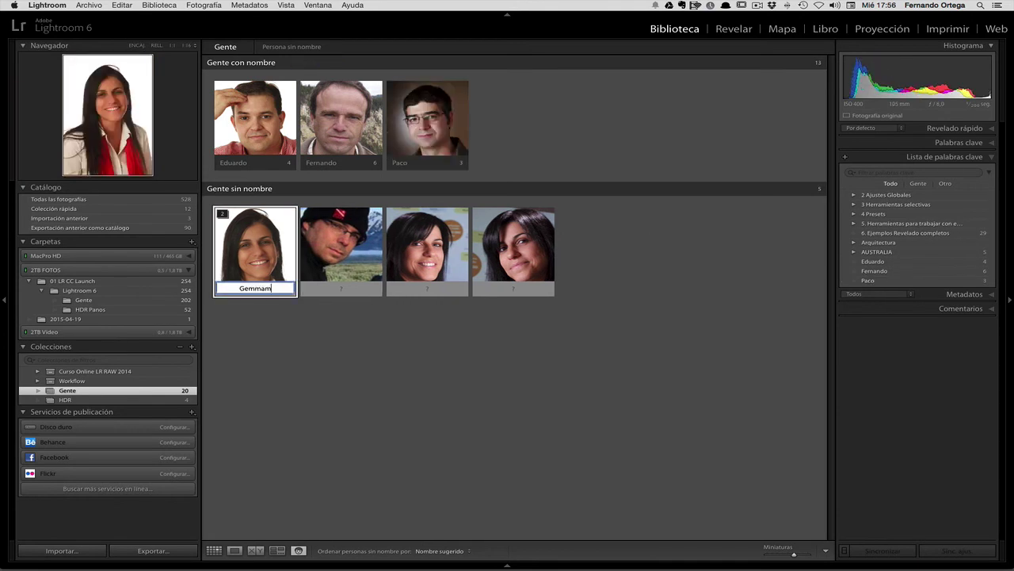
key("Return")
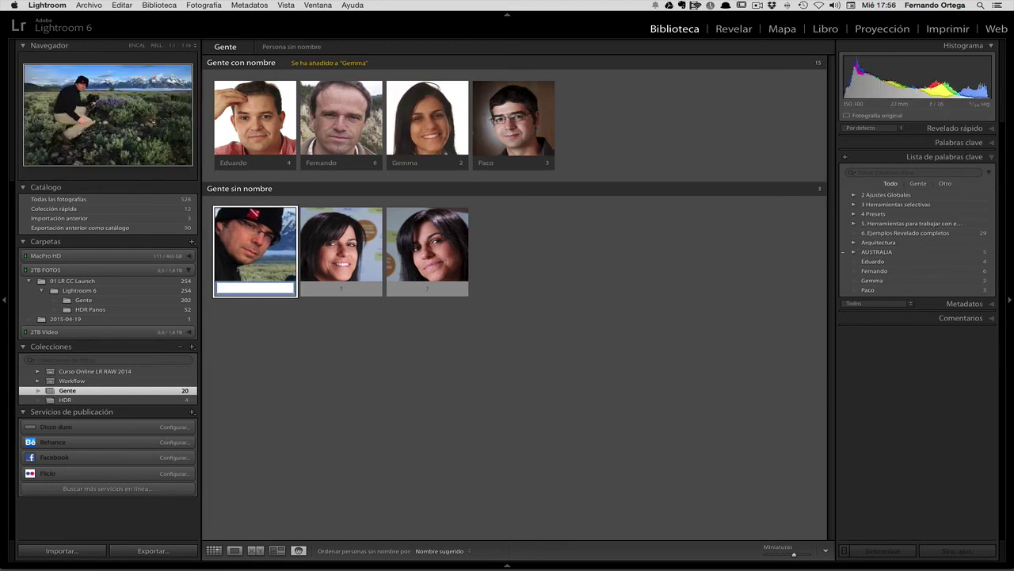
type("Enrique")
key("Return")
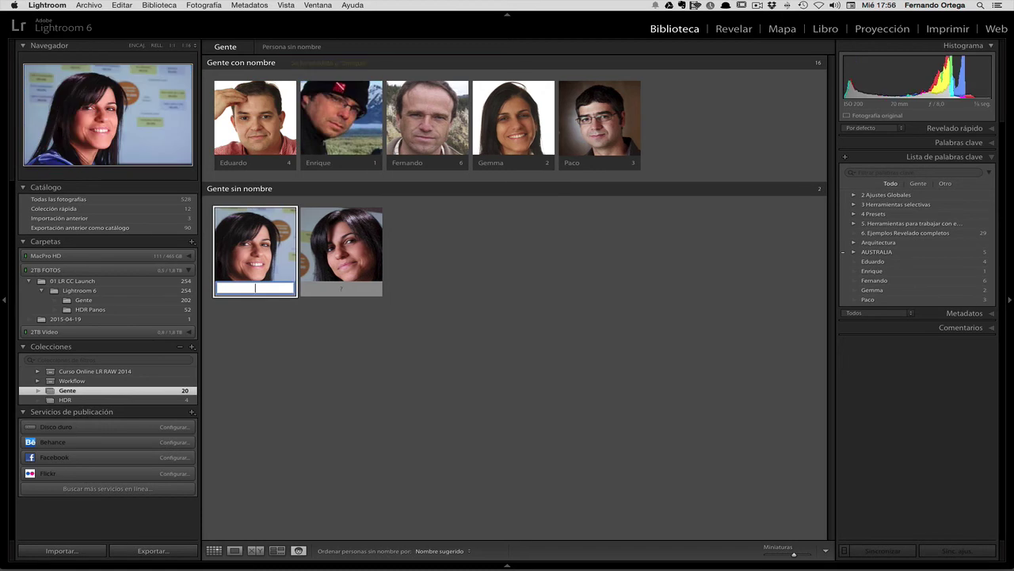
Add the last two unnamed faces to Gemma's stack.
left_click(253, 252)
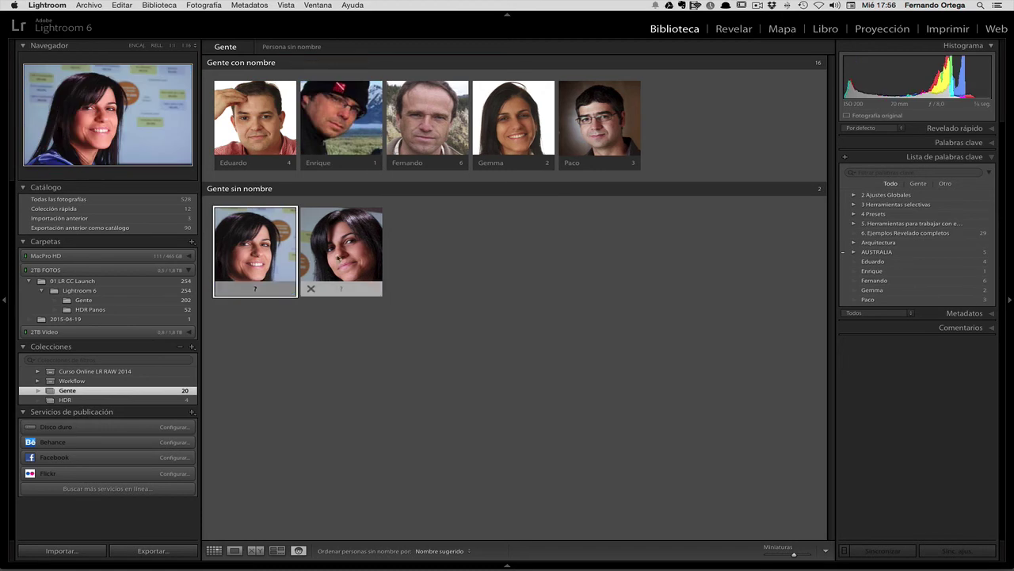
left_click(339, 255, "shift")
mouse_move(339, 255)
left_mouse_down()
mouse_move(441, 187)
mouse_move(514, 115)
left_mouse_up()
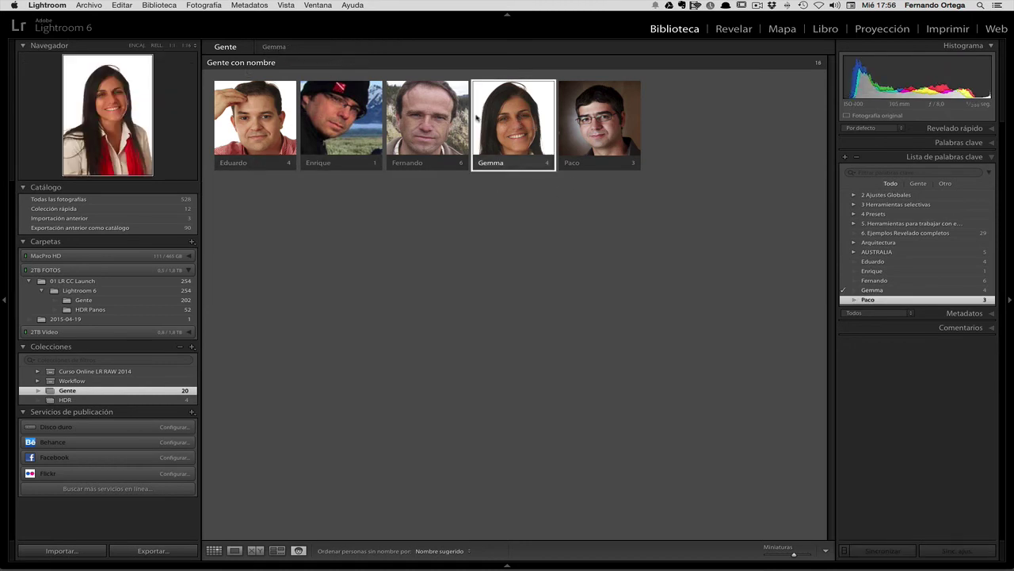
Filter the grid by the Gente keywords Enrique, Fernando, Gemma, and finally Eduardo.
left_click(439, 119)
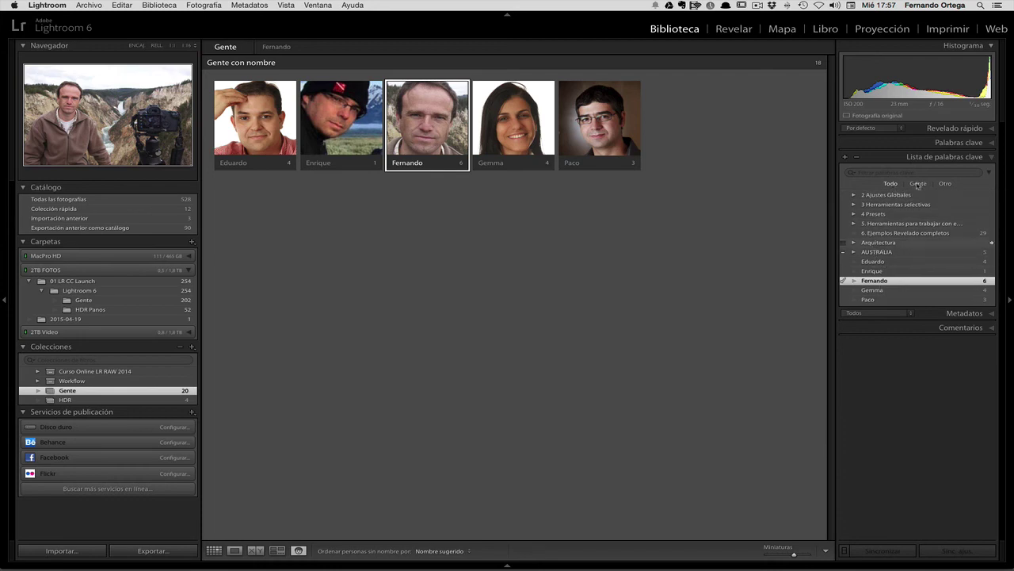
left_click(919, 185)
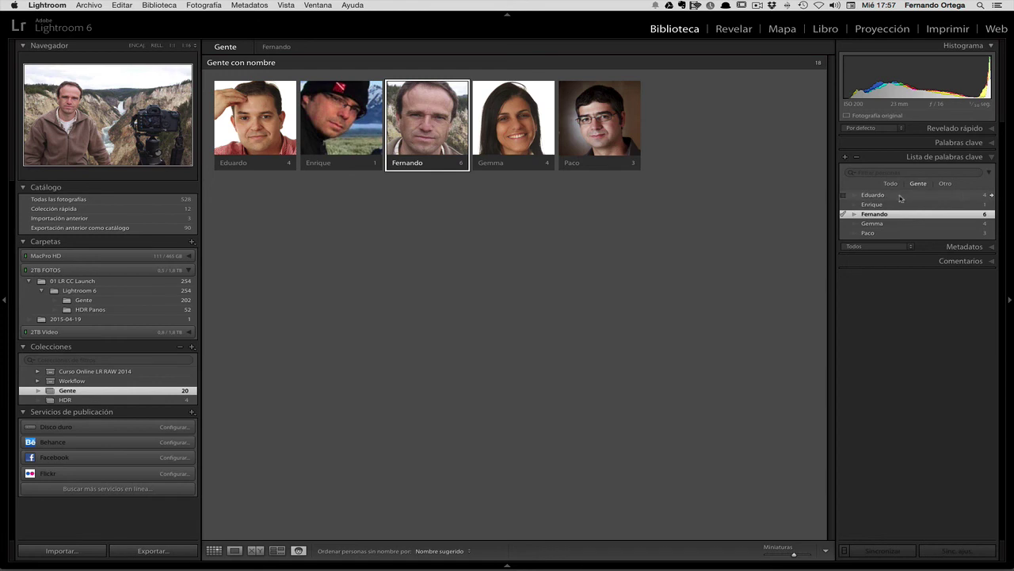
left_click(992, 205)
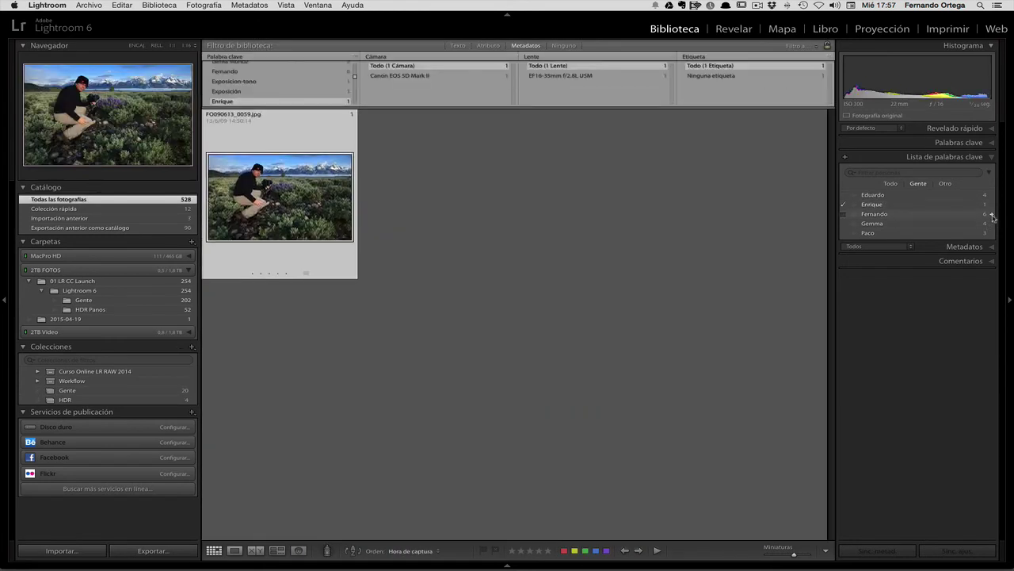
left_click(992, 214)
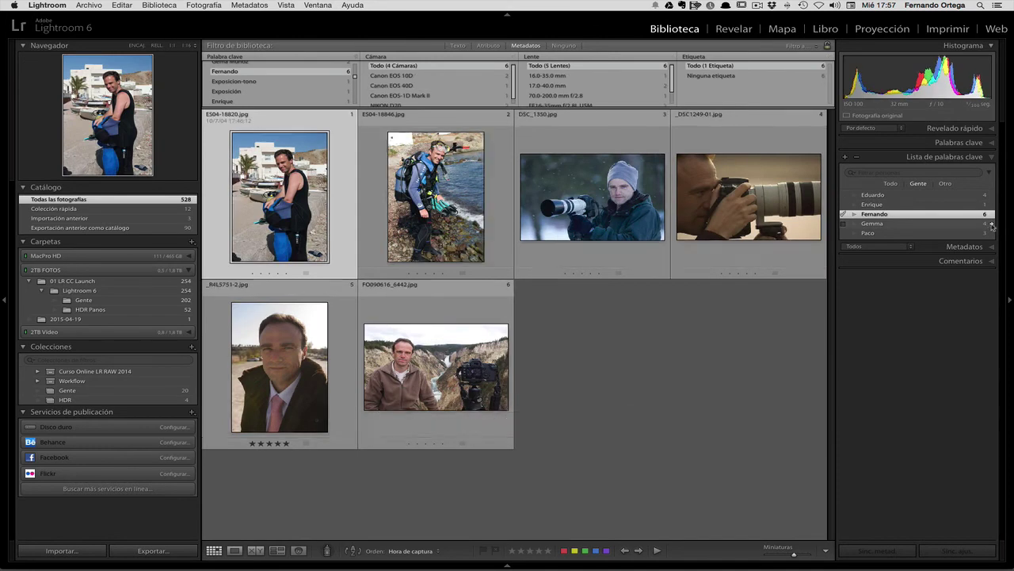
left_click(991, 224)
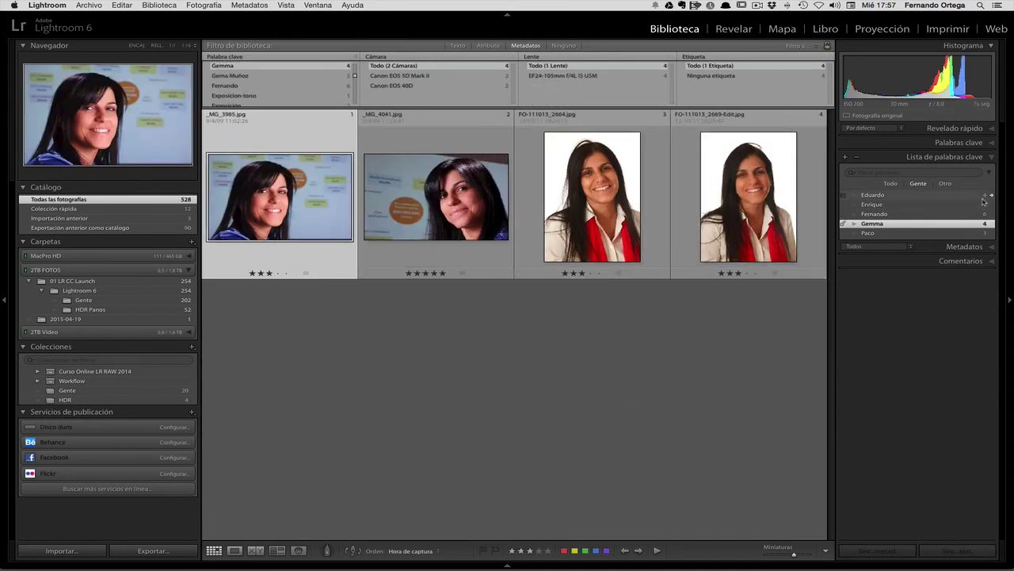
left_click(993, 197)
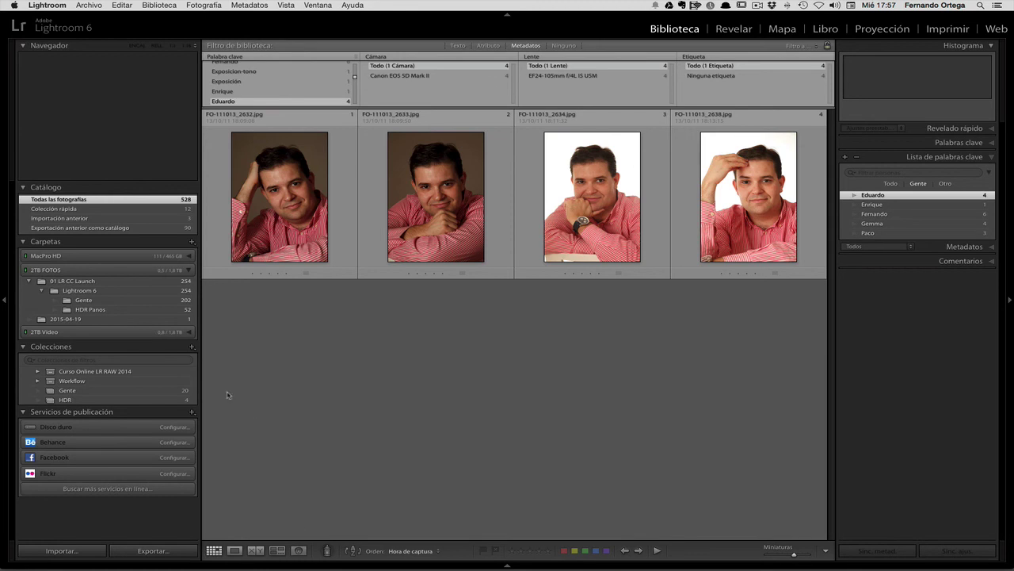
Show the Gente collection's faces in People view and open the face detection options.
left_click(299, 551)
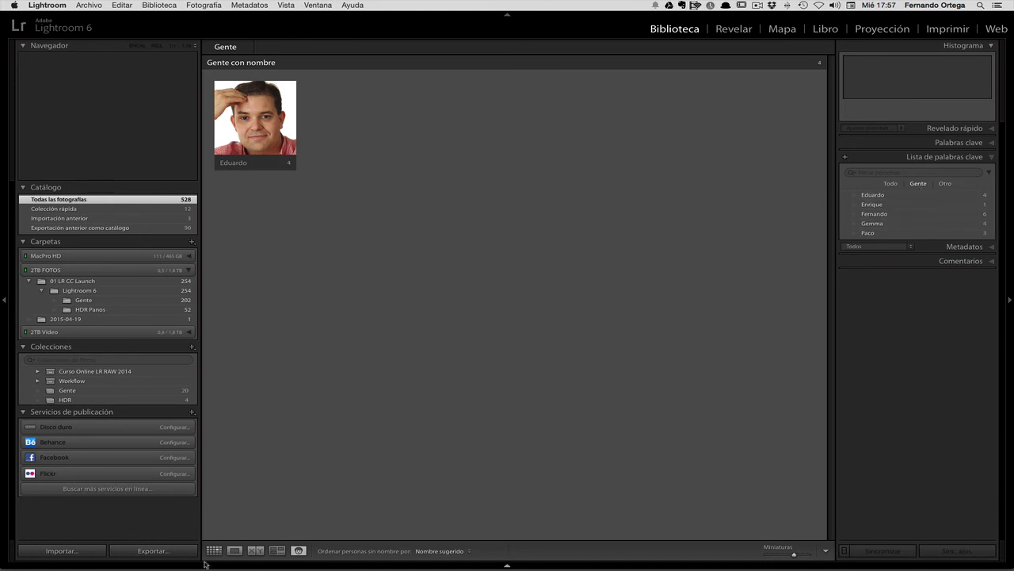
left_click(142, 391)
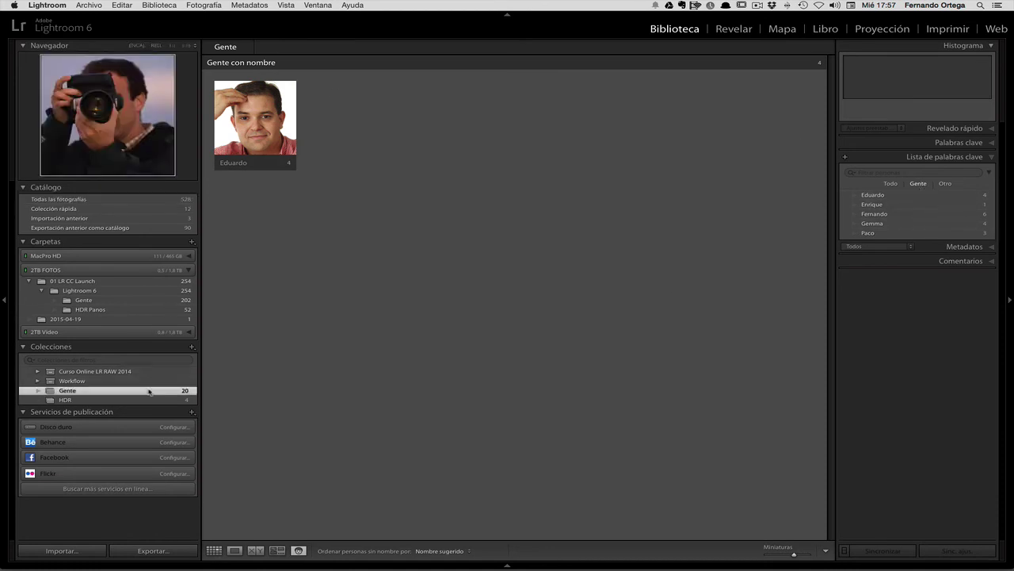
left_click(93, 32)
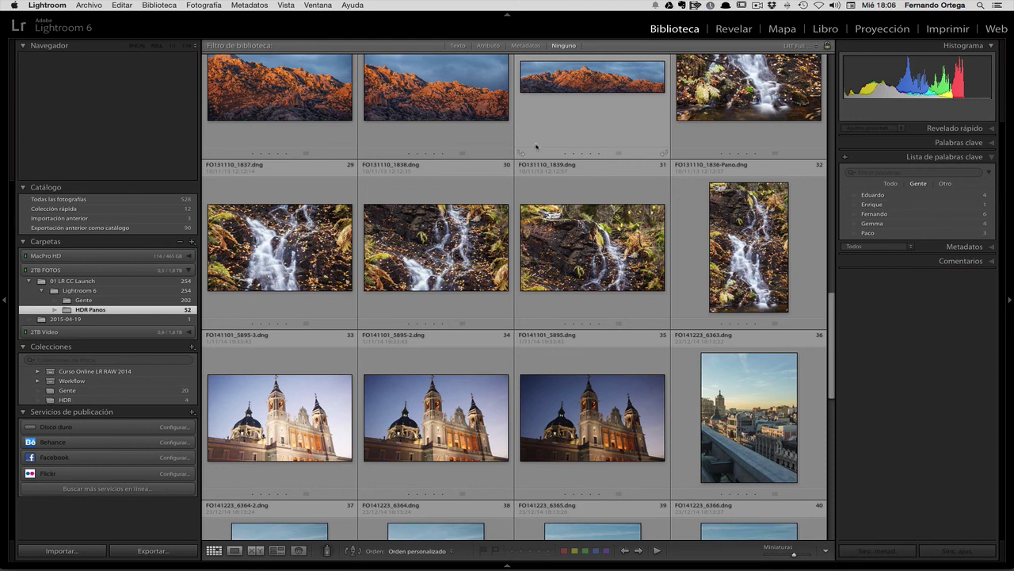
In the Gente folder's People view, accept the suggested Fernando, Gemma and Eduardo matches.
left_click(159, 300)
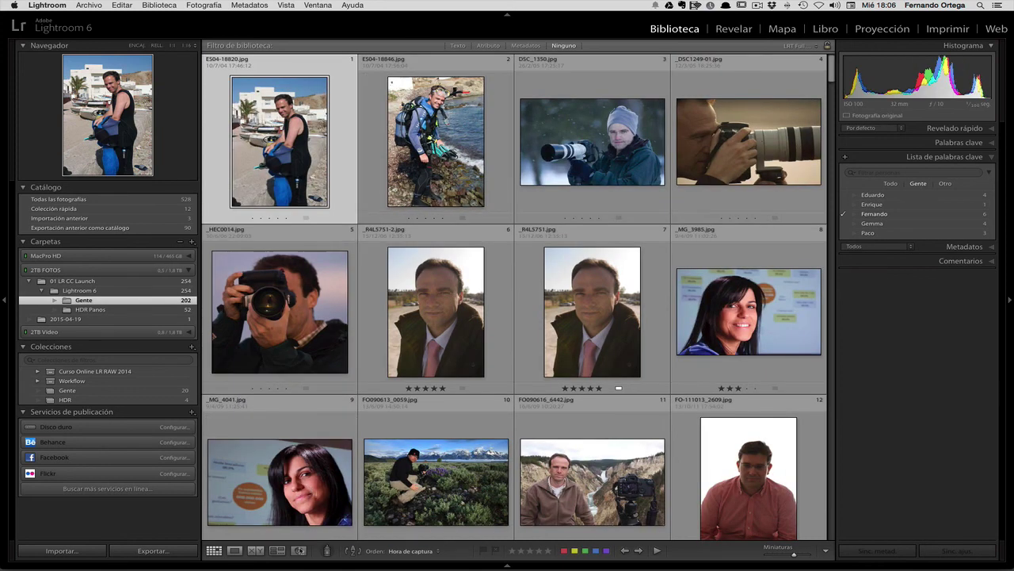
left_click(299, 550)
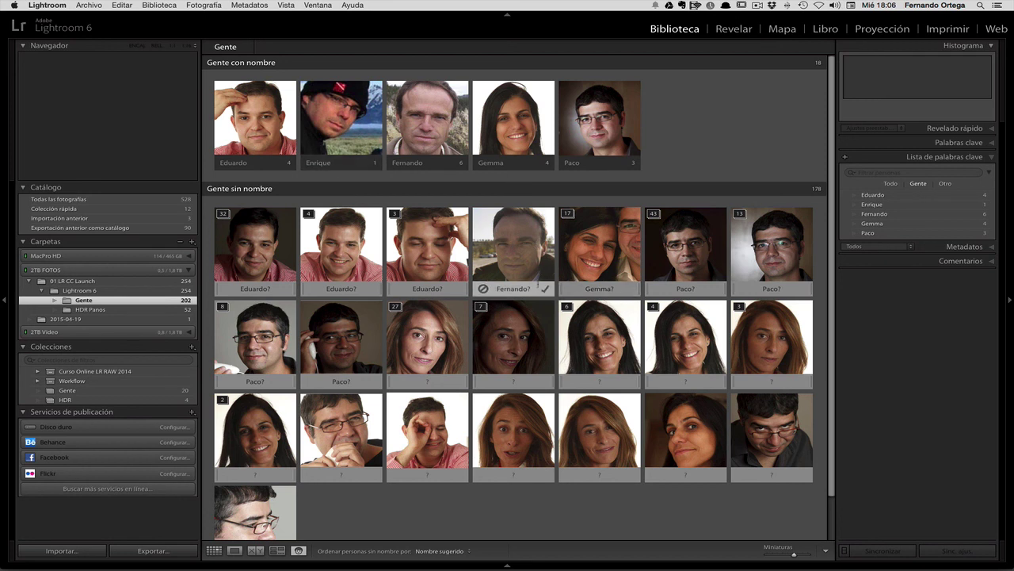
left_click(545, 290)
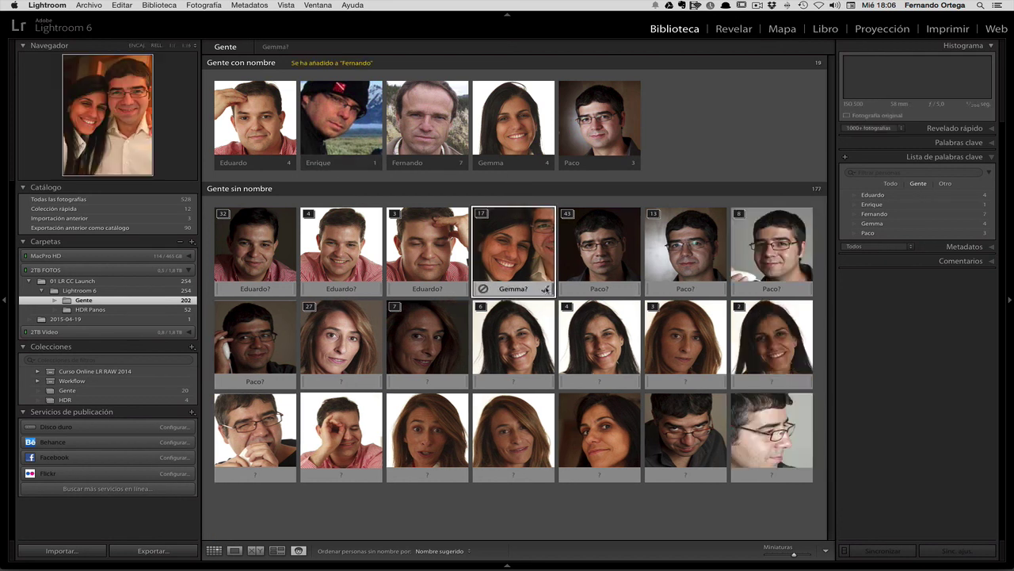
left_click(546, 290)
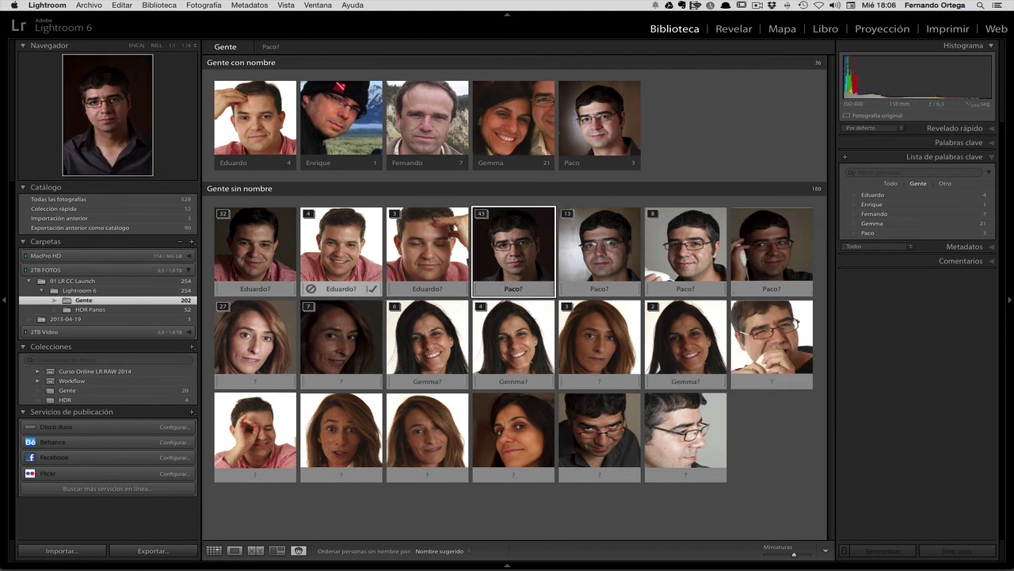
left_click(373, 290)
left_click(287, 290)
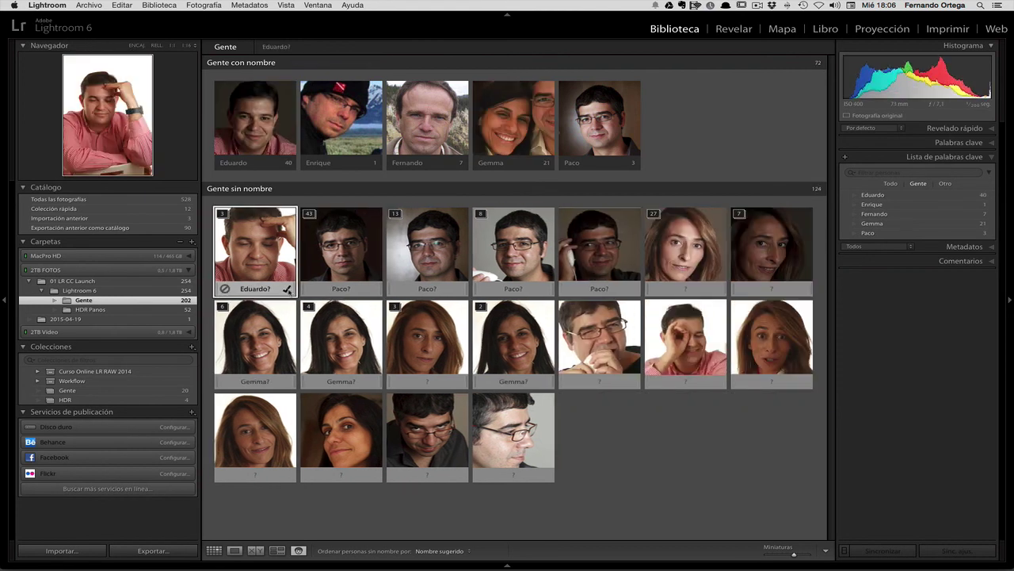